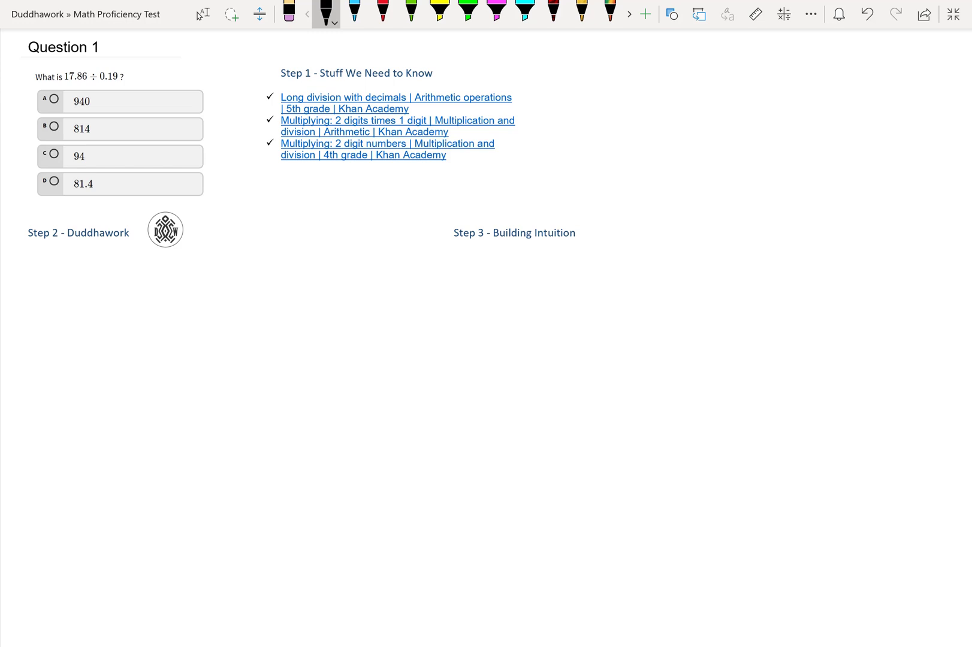
# In black ink, write a circled 1 and the fraction 17.86 over 0.19
pyautogui.moveTo(27, 258)
pyautogui.mouseDown()
pyautogui.moveTo(24, 269)
pyautogui.moveTo(25, 254)
pyautogui.mouseUp()
pyautogui.click(73, 266)
pyautogui.moveTo(66, 259)
pyautogui.mouseDown()
pyautogui.moveTo(63, 268)
pyautogui.moveTo(92, 262)
pyautogui.moveTo(74, 272)
pyautogui.moveTo(99, 272)
pyautogui.moveTo(62, 284)
pyautogui.moveTo(83, 279)
pyautogui.mouseUp()
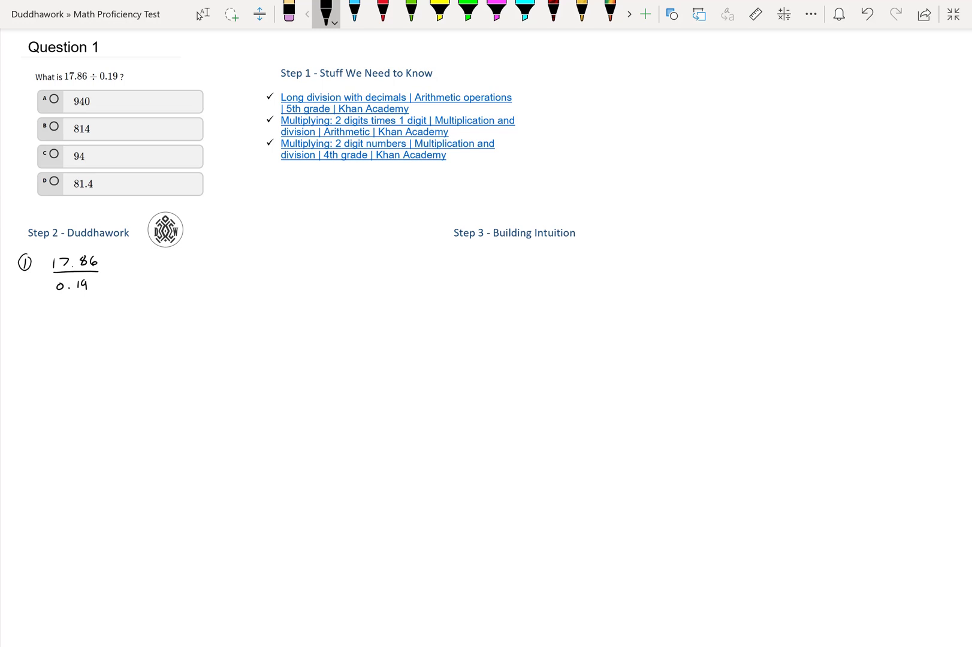
# Multiply the fraction by a blue 100/100 and note a·1 = a above it
pyautogui.click(354, 12)
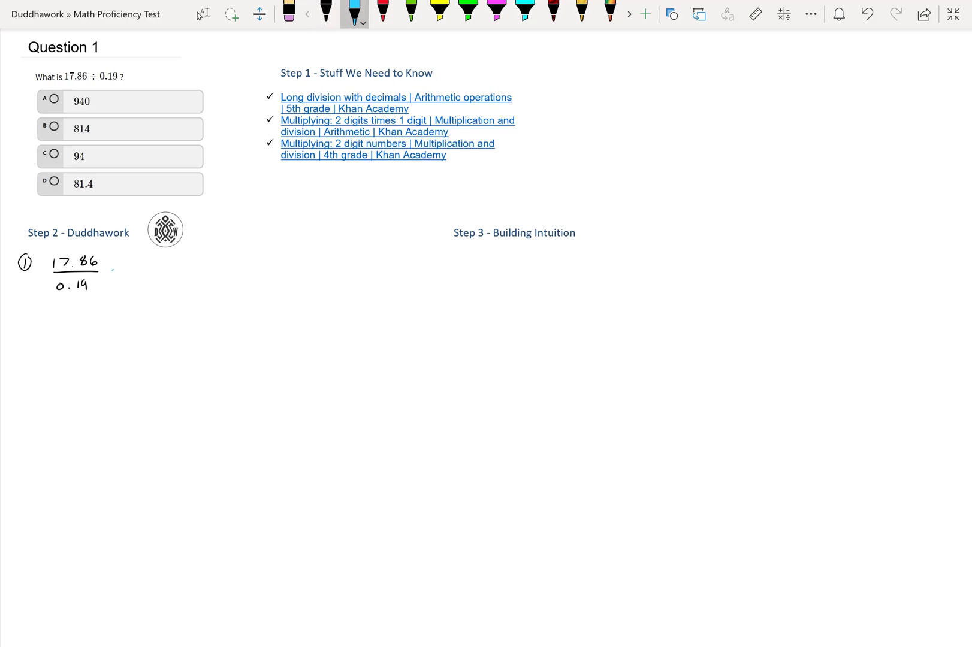
pyautogui.moveTo(127, 257)
pyautogui.mouseDown()
pyautogui.moveTo(127, 267)
pyautogui.moveTo(134, 258)
pyautogui.mouseUp()
pyautogui.moveTo(143, 257)
pyautogui.mouseDown()
pyautogui.moveTo(150, 271)
pyautogui.moveTo(128, 284)
pyautogui.moveTo(147, 279)
pyautogui.moveTo(122, 287)
pyautogui.moveTo(161, 294)
pyautogui.moveTo(150, 253)
pyautogui.moveTo(122, 251)
pyautogui.mouseUp()
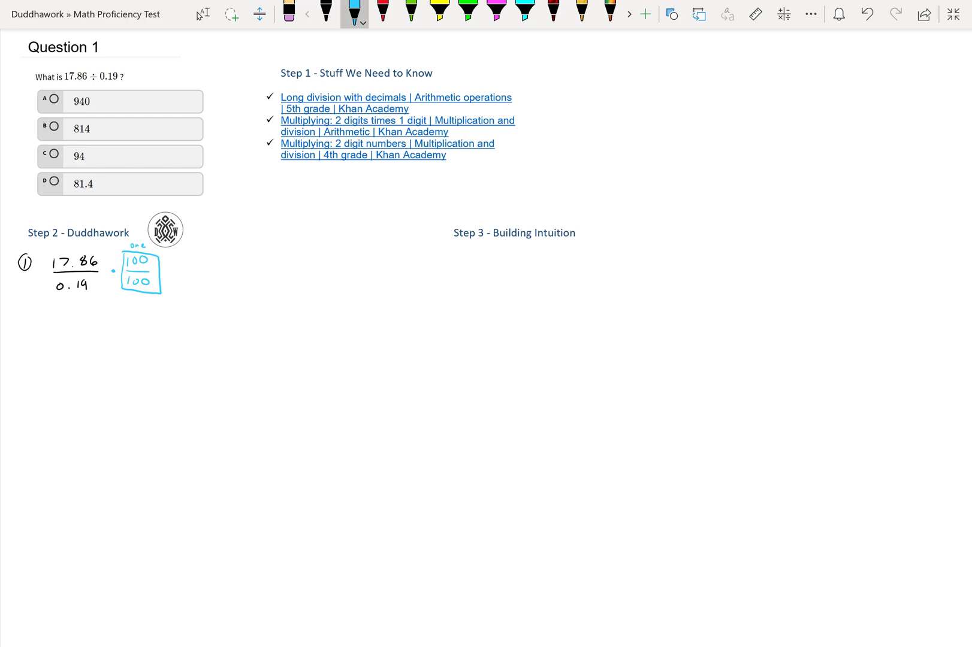
pyautogui.moveTo(242, 197); pyautogui.dragTo(275, 203)
# Mark the two-place decimal shift and write = 1786/19 in black ink
pyautogui.moveTo(87, 269); pyautogui.dragTo(100, 269)
pyautogui.click(326, 12)
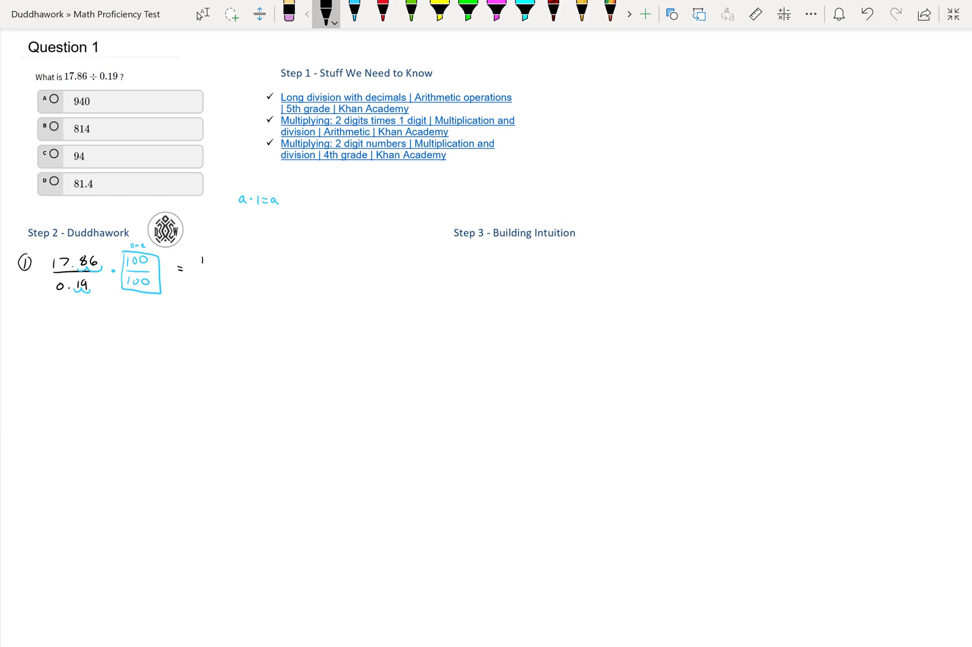
pyautogui.moveTo(205, 256)
pyautogui.mouseDown()
pyautogui.moveTo(240, 256)
pyautogui.moveTo(216, 271)
pyautogui.moveTo(242, 271)
pyautogui.mouseUp()
pyautogui.moveTo(228, 279); pyautogui.dragTo(228, 284)
# Set up long division of 1786 by 19, with quotient digits 00
pyautogui.moveTo(88, 346)
pyautogui.mouseDown()
pyautogui.moveTo(98, 331)
pyautogui.moveTo(138, 329)
pyautogui.moveTo(97, 345)
pyautogui.moveTo(129, 342)
pyautogui.mouseUp()
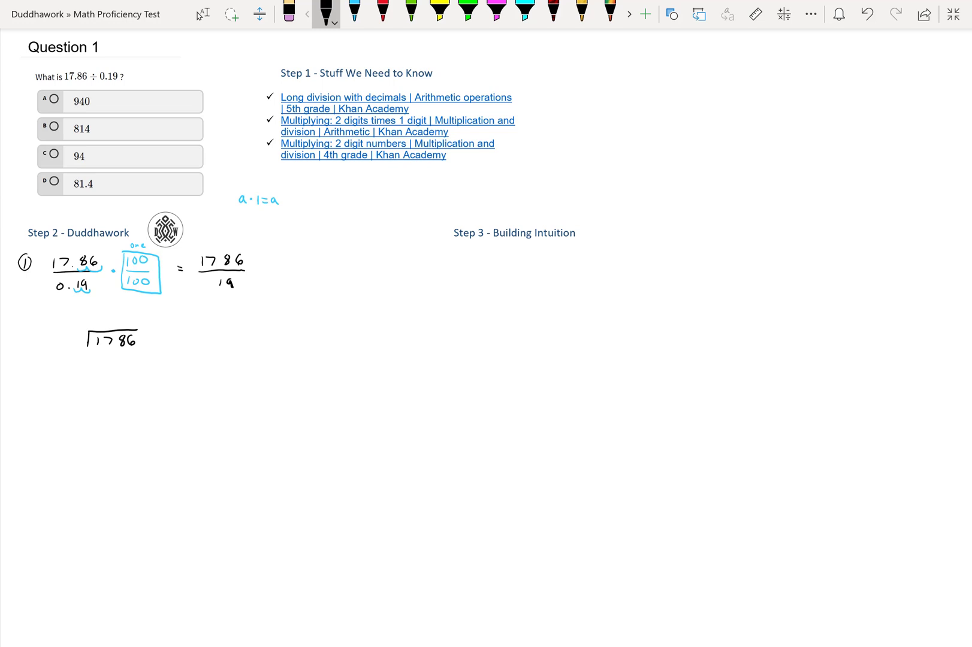
pyautogui.moveTo(68, 335); pyautogui.dragTo(78, 347)
pyautogui.moveTo(96, 321); pyautogui.dragTo(96, 321)
pyautogui.moveTo(107, 318); pyautogui.dragTo(106, 319)
# In green under Step 3, write 19·10 = 190 and multiply 19 × 9 = 81 + 90 = 171
pyautogui.click(411, 14)
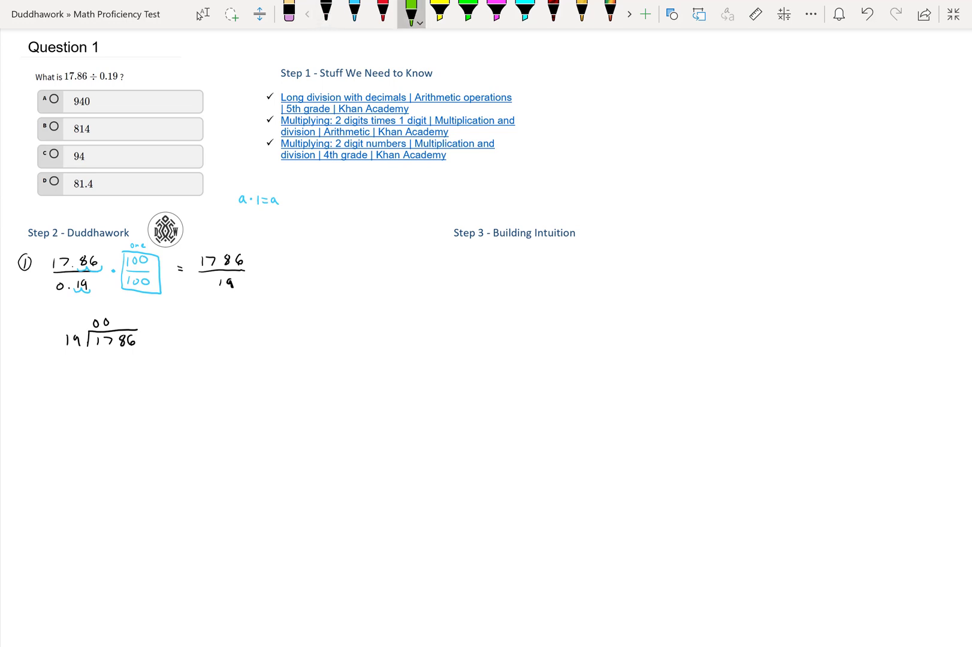
pyautogui.moveTo(284, 283); pyautogui.dragTo(297, 283)
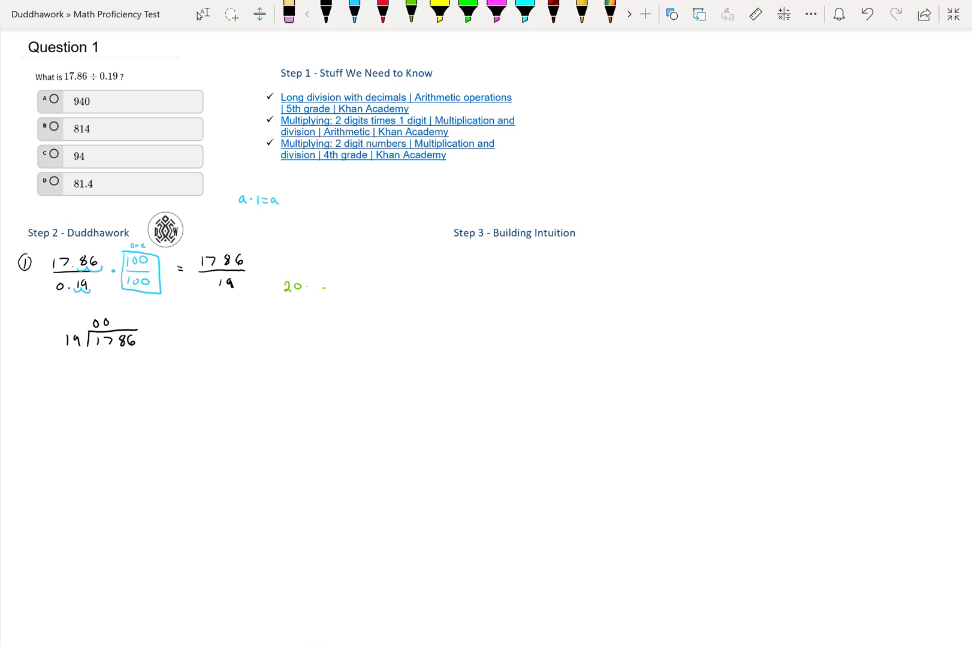
pyautogui.click(411, 12)
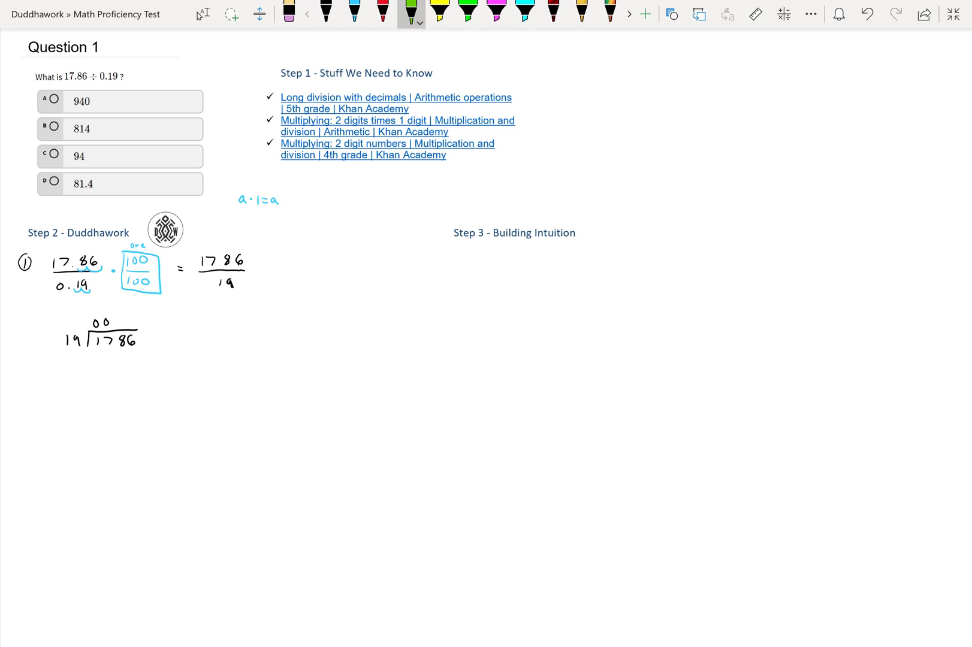
pyautogui.moveTo(302, 285); pyautogui.dragTo(302, 297)
pyautogui.moveTo(311, 288)
pyautogui.mouseDown()
pyautogui.moveTo(310, 298)
pyautogui.moveTo(331, 289)
pyautogui.mouseUp()
pyautogui.click(317, 291)
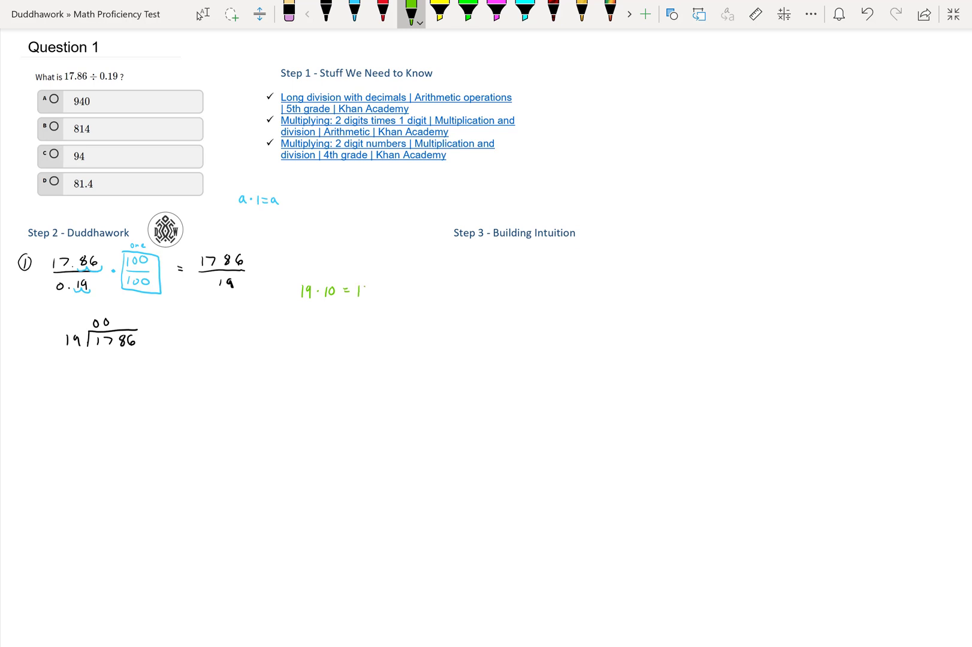
pyautogui.moveTo(365, 287)
pyautogui.mouseDown()
pyautogui.moveTo(364, 297)
pyautogui.moveTo(372, 288)
pyautogui.mouseUp()
pyautogui.moveTo(296, 339); pyautogui.dragTo(326, 338)
pyautogui.moveTo(318, 358)
pyautogui.mouseDown()
pyautogui.moveTo(295, 370)
pyautogui.moveTo(326, 369)
pyautogui.mouseUp()
# Add 9 to the quotient and subtract 171 beneath 178 with a red minus sign
pyautogui.click(326, 12)
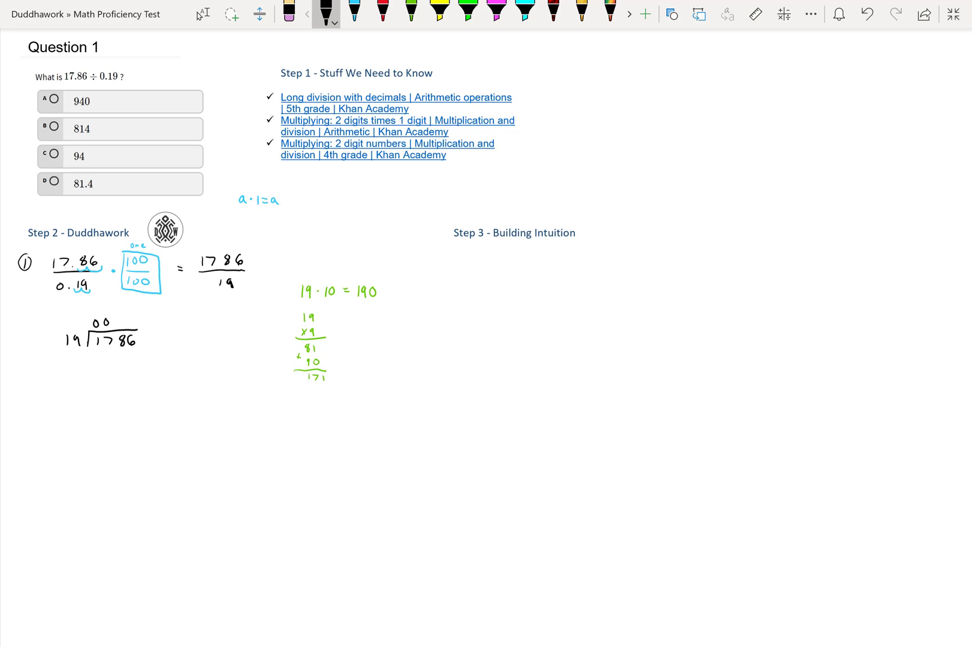
pyautogui.moveTo(119, 319); pyautogui.dragTo(115, 323)
pyautogui.moveTo(98, 354)
pyautogui.mouseDown()
pyautogui.moveTo(97, 365)
pyautogui.moveTo(127, 370)
pyautogui.mouseUp()
pyautogui.click(867, 14)
pyautogui.click(382, 12)
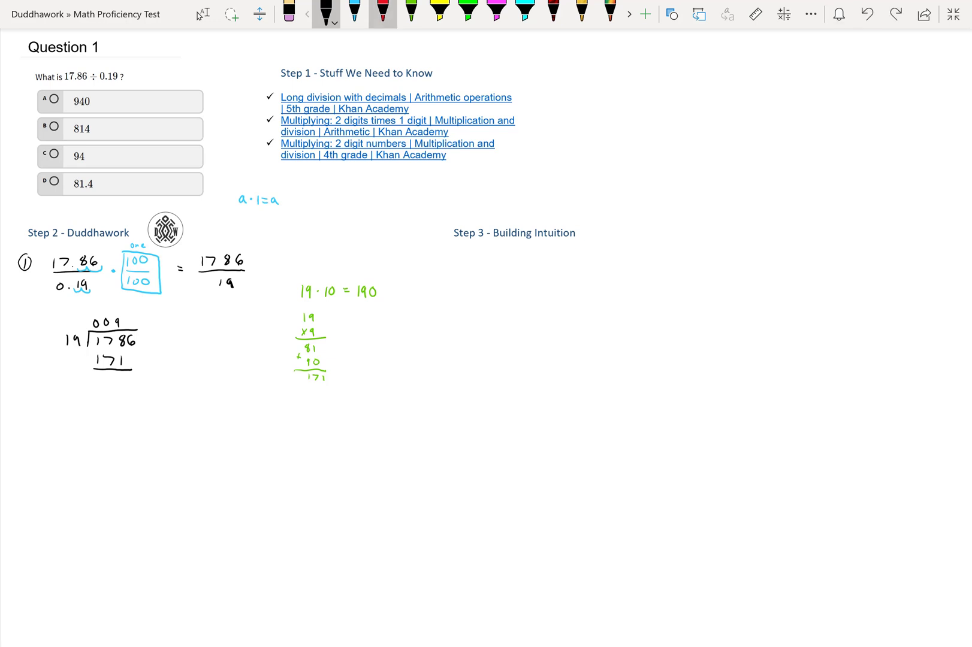
pyautogui.moveTo(81, 353); pyautogui.dragTo(89, 354)
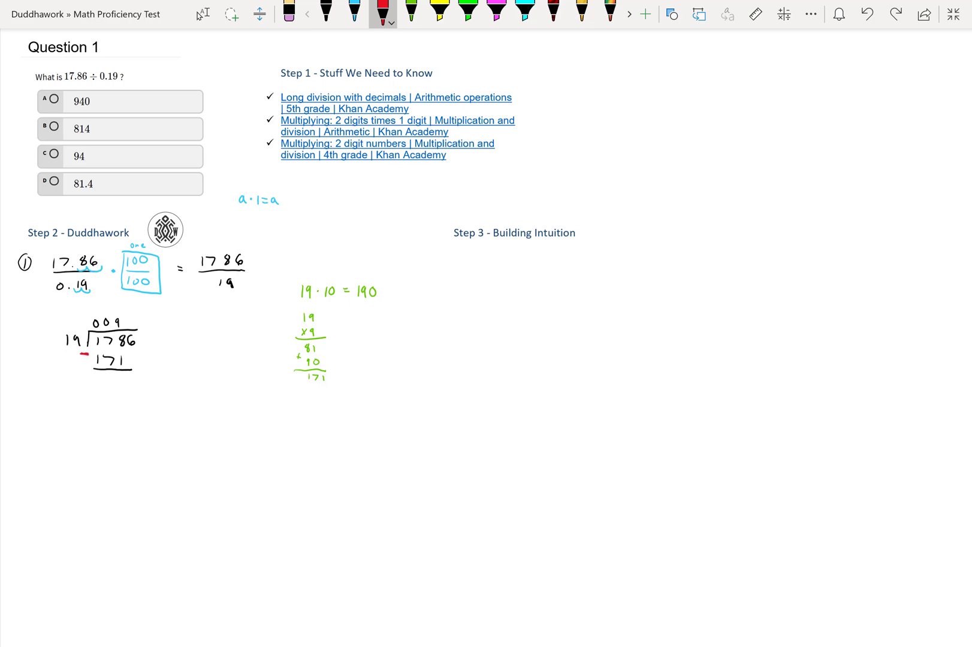
# Write the difference 7 and bring down the 6 with a red arrow to make 0076
pyautogui.click(326, 12)
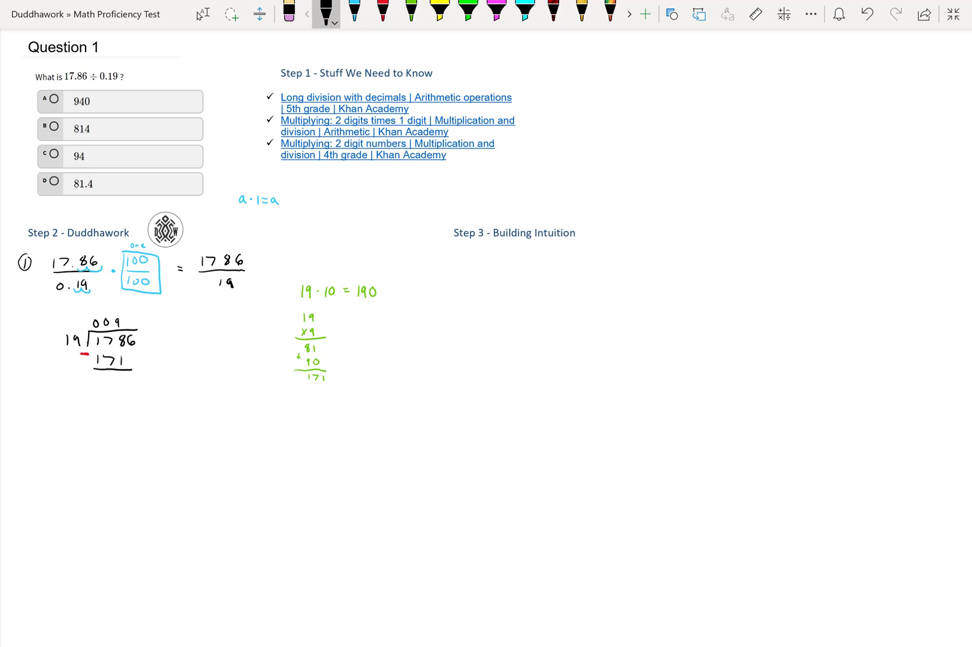
pyautogui.moveTo(120, 379); pyautogui.dragTo(122, 388)
pyautogui.moveTo(107, 377); pyautogui.dragTo(99, 376)
pyautogui.click(383, 12)
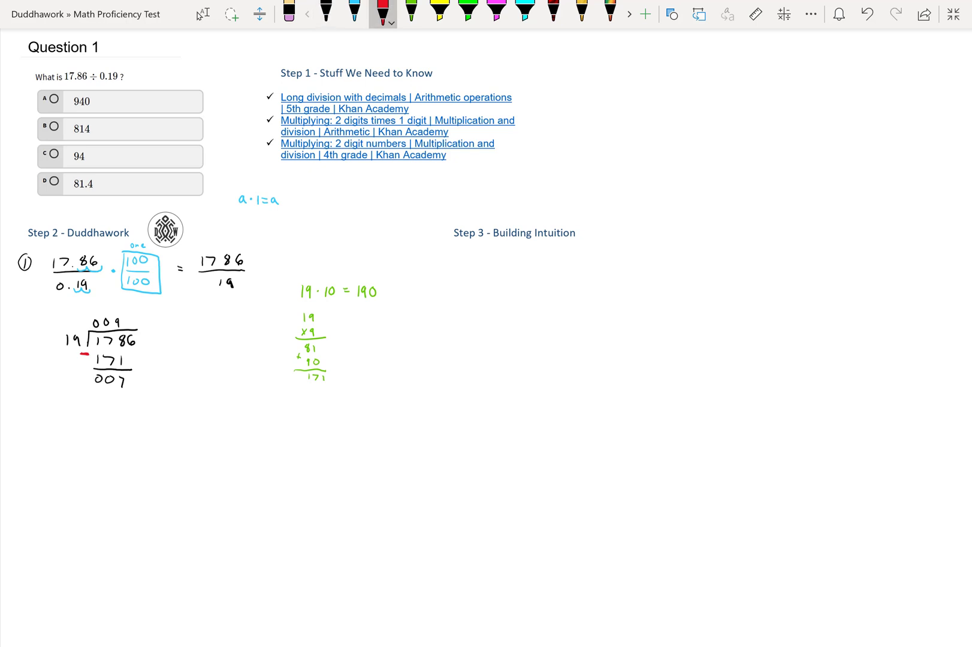
pyautogui.moveTo(132, 347); pyautogui.dragTo(130, 374)
pyautogui.click(326, 12)
pyautogui.moveTo(134, 379); pyautogui.dragTo(130, 387)
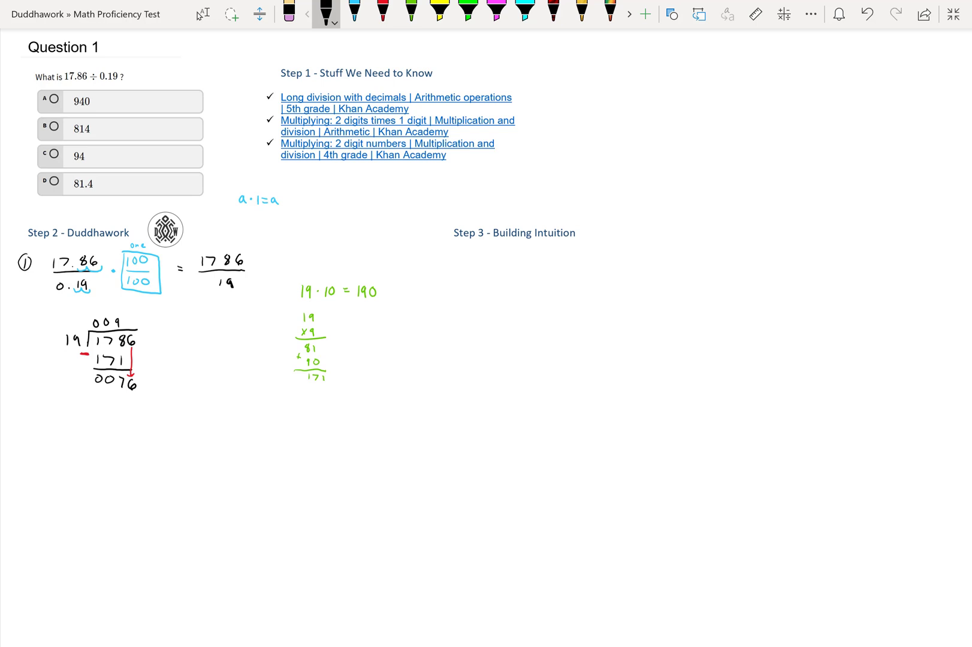
# In green, write the estimate 20·4 = 80
pyautogui.click(411, 12)
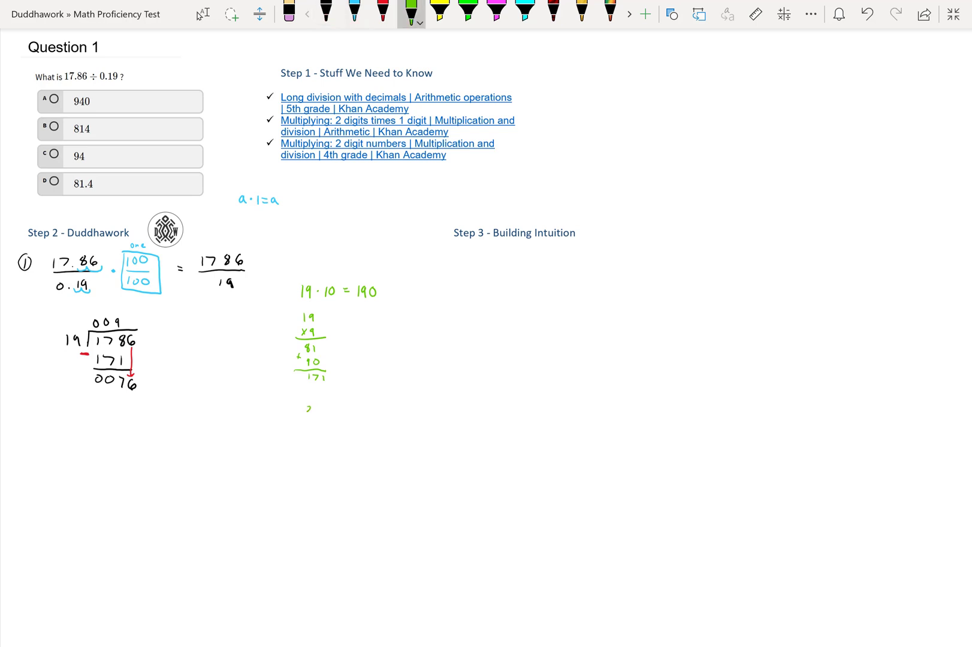
pyautogui.moveTo(310, 409); pyautogui.dragTo(313, 413)
pyautogui.moveTo(318, 406); pyautogui.dragTo(317, 407)
pyautogui.moveTo(358, 406); pyautogui.dragTo(358, 407)
pyautogui.click(326, 12)
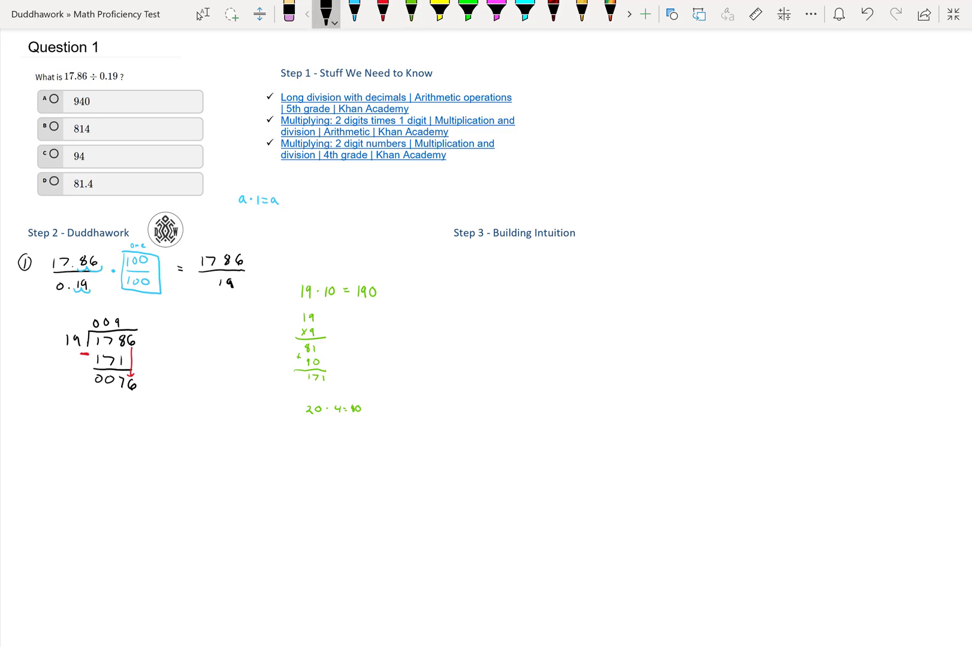
pyautogui.click(411, 12)
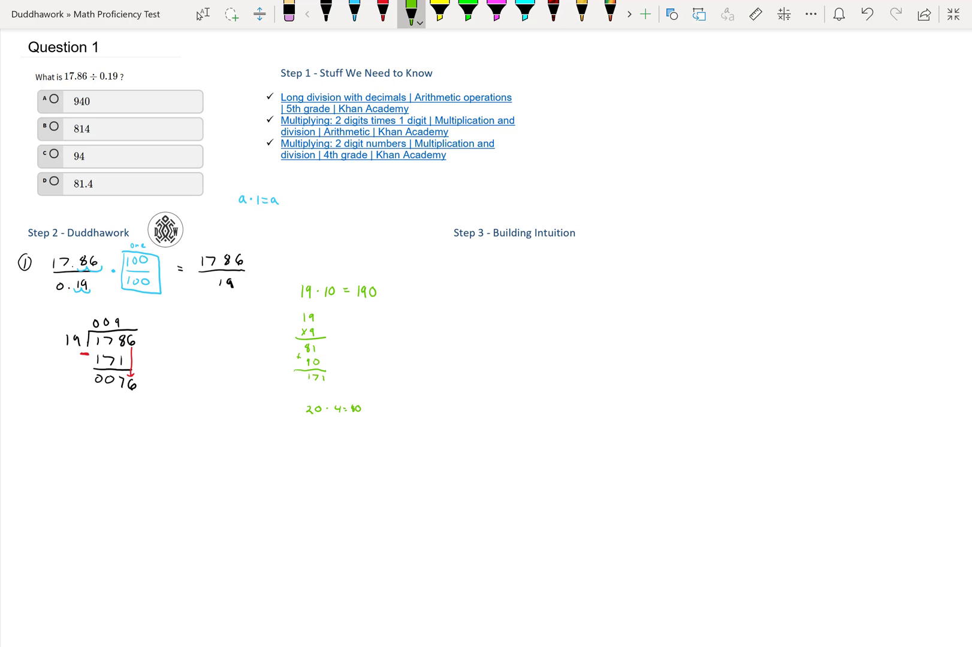
# In green, work out 19 × 4 as 36 + 40 = 76
pyautogui.moveTo(328, 441)
pyautogui.mouseDown()
pyautogui.moveTo(314, 463)
pyautogui.moveTo(338, 474)
pyautogui.mouseUp()
pyautogui.moveTo(318, 484); pyautogui.dragTo(327, 491)
pyautogui.moveTo(305, 500); pyautogui.dragTo(310, 500)
pyautogui.moveTo(308, 497); pyautogui.dragTo(308, 502)
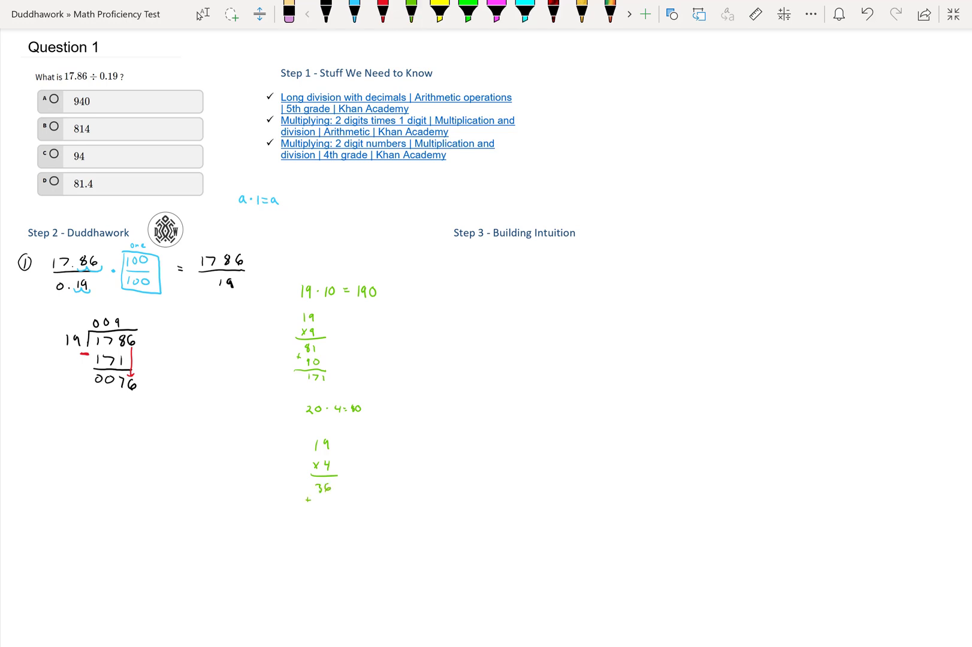
pyautogui.click(412, 12)
pyautogui.moveTo(318, 496); pyautogui.dragTo(323, 505)
pyautogui.moveTo(327, 497)
pyautogui.mouseDown()
pyautogui.moveTo(325, 511)
pyautogui.moveTo(336, 512)
pyautogui.mouseUp()
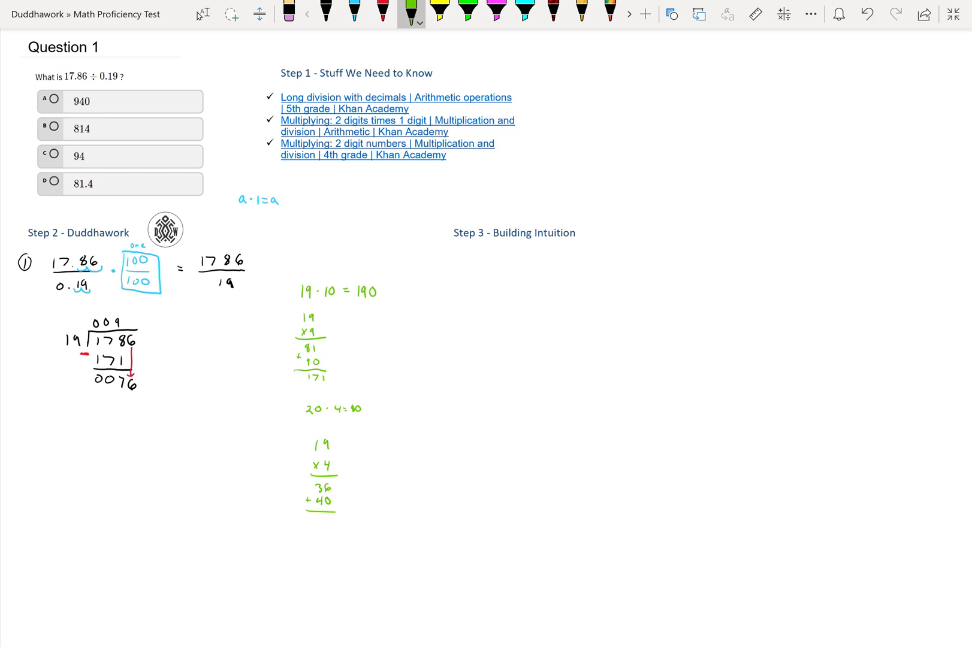
pyautogui.moveTo(323, 523); pyautogui.dragTo(324, 525)
pyautogui.moveTo(318, 519); pyautogui.dragTo(314, 527)
# Subtract 76 below 0076 in black and label the remainder 0 in green
pyautogui.click(326, 12)
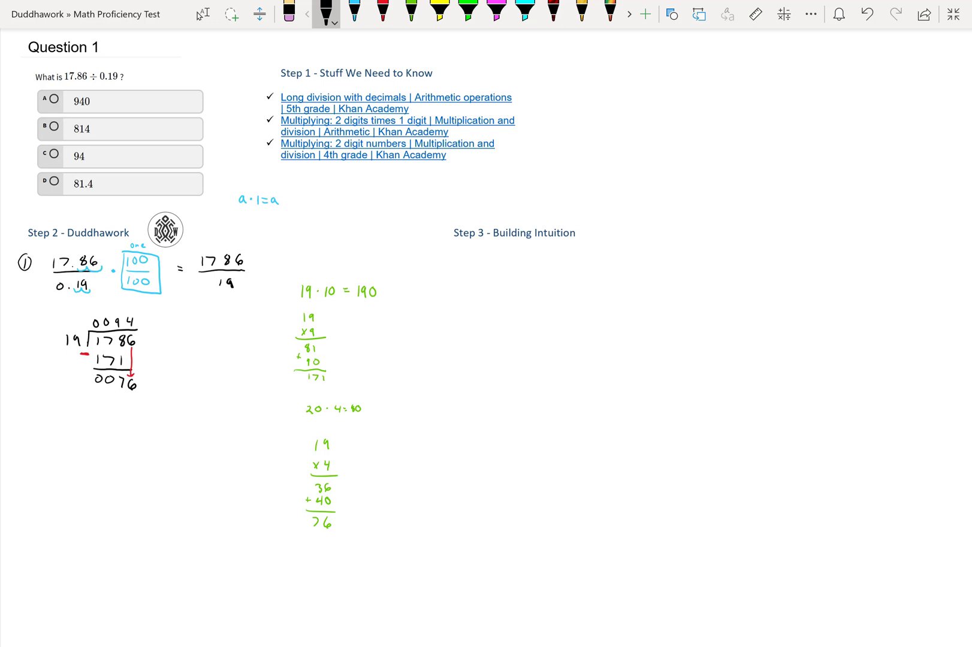
pyautogui.moveTo(131, 401)
pyautogui.mouseDown()
pyautogui.moveTo(96, 413)
pyautogui.moveTo(131, 421)
pyautogui.mouseUp()
pyautogui.click(411, 12)
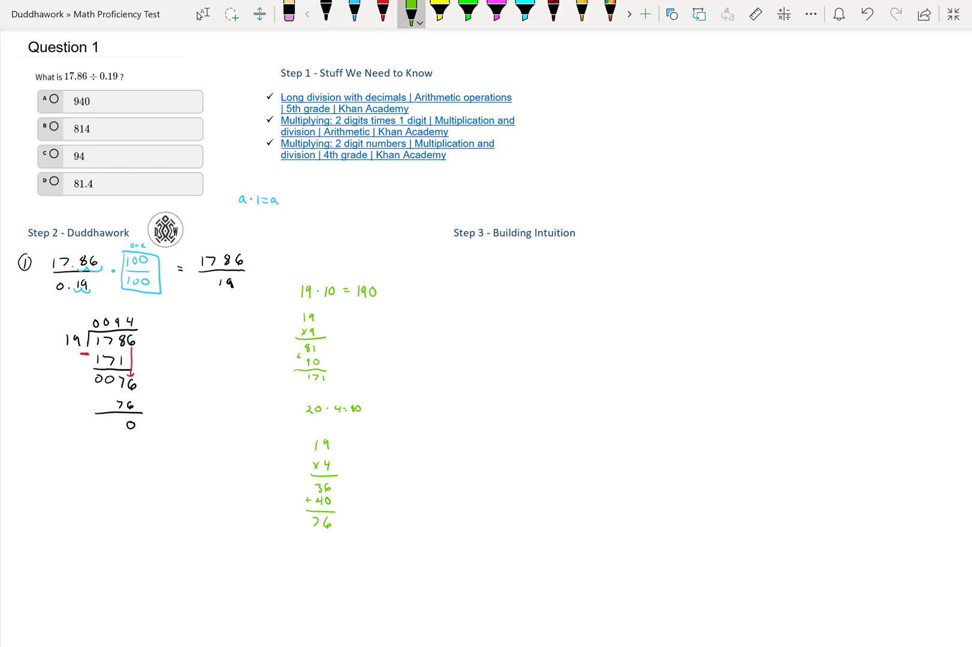
pyautogui.moveTo(86, 421); pyautogui.dragTo(108, 427)
# Draw a curved arrow from the quotient's 4 toward 19 and a red therefore sign
pyautogui.moveTo(110, 313)
pyautogui.mouseDown()
pyautogui.moveTo(94, 308)
pyautogui.moveTo(75, 327)
pyautogui.moveTo(115, 302)
pyautogui.moveTo(70, 330)
pyautogui.mouseUp()
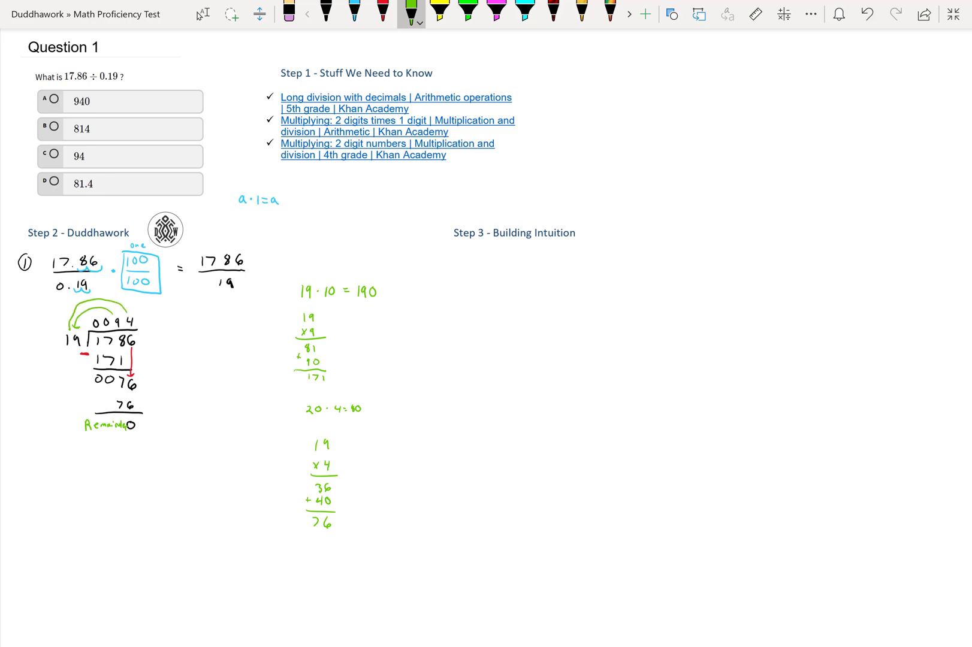
pyautogui.click(382, 13)
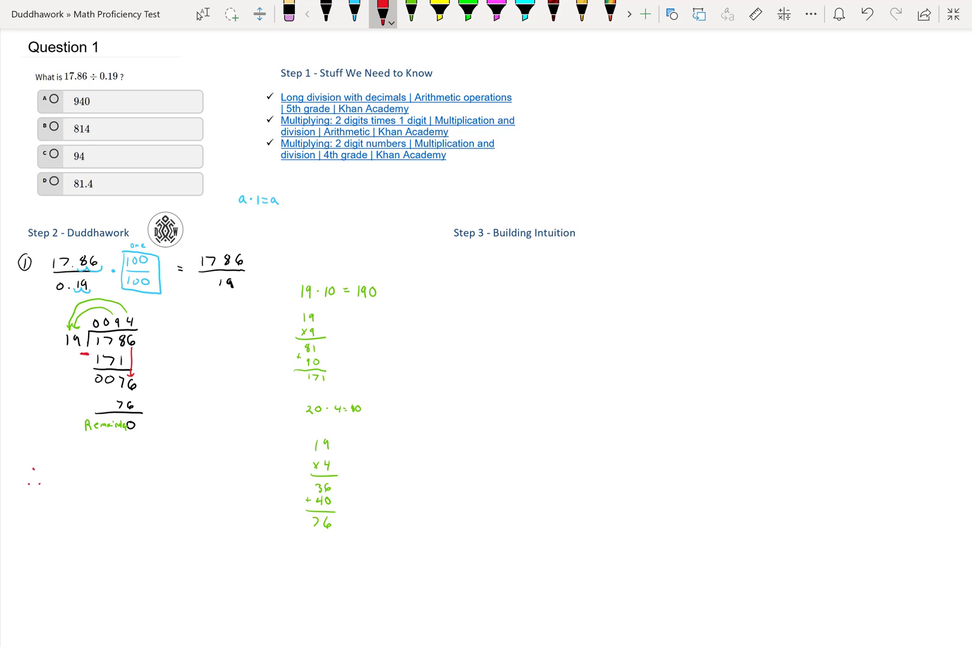
pyautogui.click(326, 13)
# Write the check 94 · 19 = 1786 in black and begin 17.86 below it
pyautogui.moveTo(84, 468)
pyautogui.mouseDown()
pyautogui.moveTo(80, 483)
pyautogui.moveTo(100, 474)
pyautogui.moveTo(99, 483)
pyautogui.moveTo(125, 484)
pyautogui.mouseUp()
pyautogui.click(114, 475)
pyautogui.moveTo(137, 468)
pyautogui.mouseDown()
pyautogui.moveTo(138, 488)
pyautogui.moveTo(175, 485)
pyautogui.mouseUp()
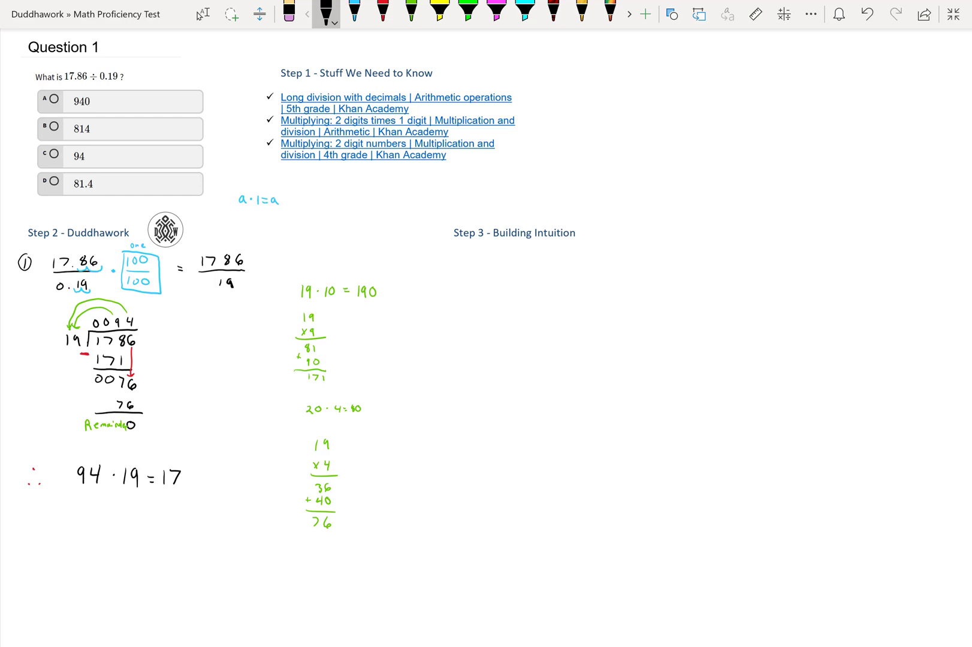
pyautogui.moveTo(194, 470); pyautogui.dragTo(200, 477)
pyautogui.moveTo(41, 525)
pyautogui.mouseDown()
pyautogui.moveTo(40, 540)
pyautogui.moveTo(83, 534)
pyautogui.mouseUp()
pyautogui.click(60, 538)
# Complete the line 17.86/0.19 = 1786/19 = 94 in black ink
pyautogui.click(99, 535)
pyautogui.click(326, 12)
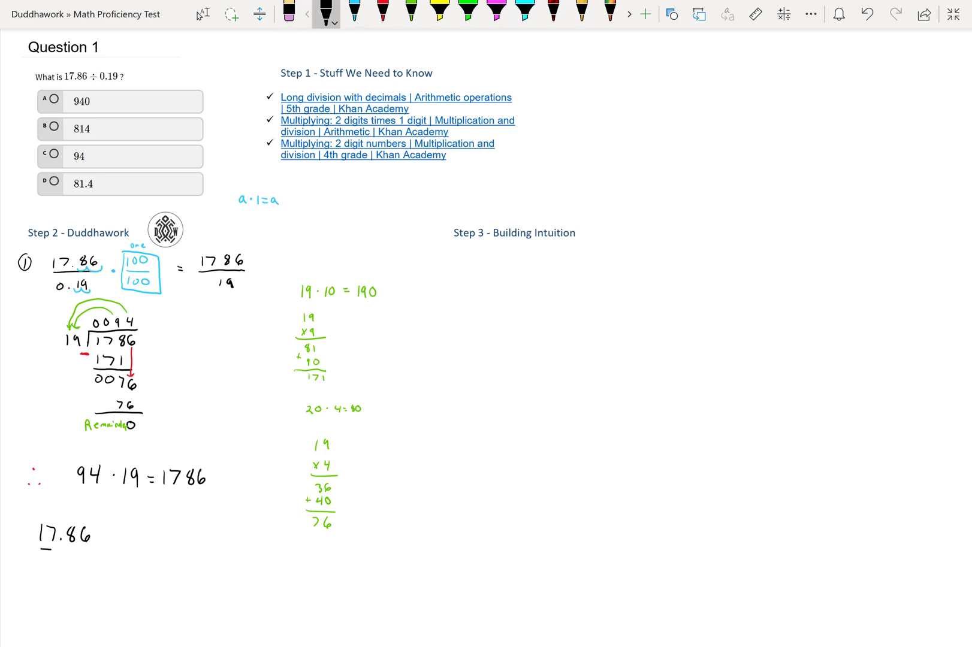
pyautogui.moveTo(40, 549)
pyautogui.mouseDown()
pyautogui.moveTo(86, 556)
pyautogui.moveTo(43, 567)
pyautogui.moveTo(74, 572)
pyautogui.mouseUp()
pyautogui.moveTo(129, 534)
pyautogui.mouseDown()
pyautogui.moveTo(156, 535)
pyautogui.moveTo(149, 549)
pyautogui.moveTo(158, 547)
pyautogui.moveTo(147, 568)
pyautogui.mouseUp()
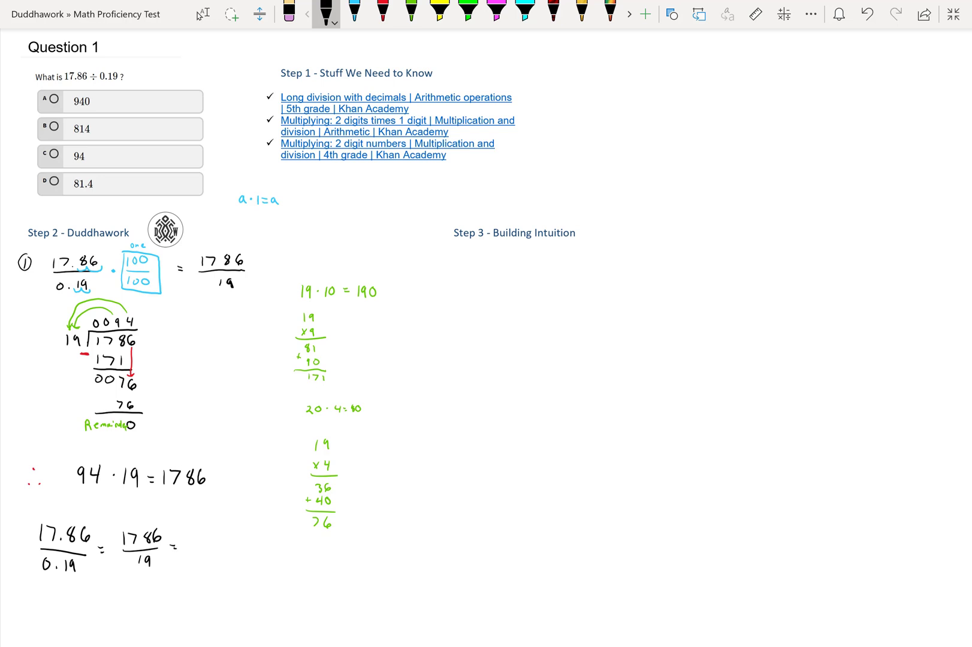
pyautogui.moveTo(192, 534)
pyautogui.mouseDown()
pyautogui.moveTo(188, 549)
pyautogui.moveTo(207, 552)
pyautogui.mouseUp()
# Mark answer choice C (94) with a red dot
pyautogui.click(382, 12)
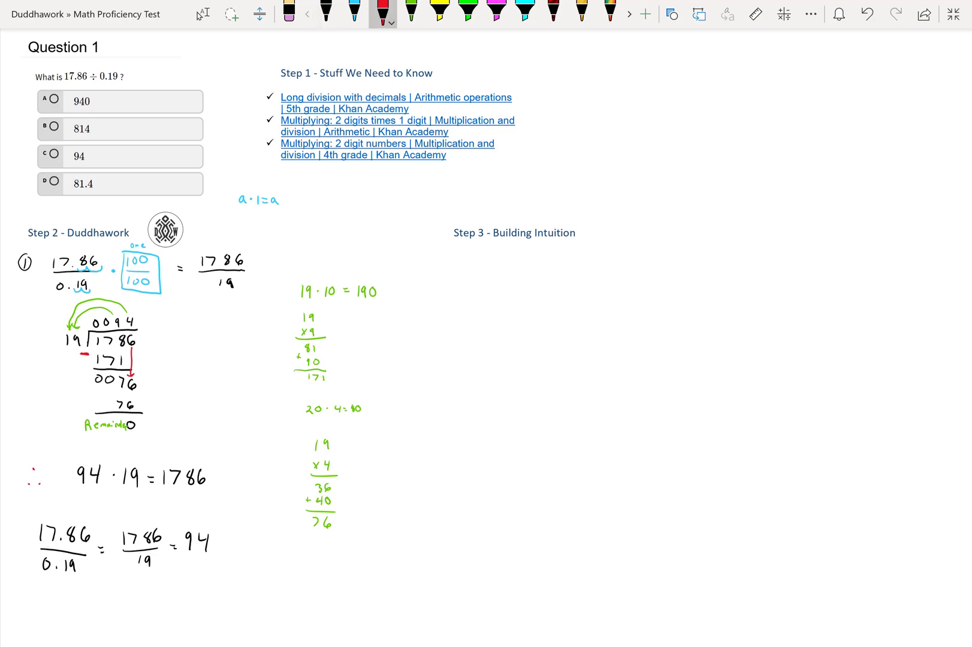
pyautogui.moveTo(56, 149); pyautogui.dragTo(58, 151)
pyautogui.click(326, 12)
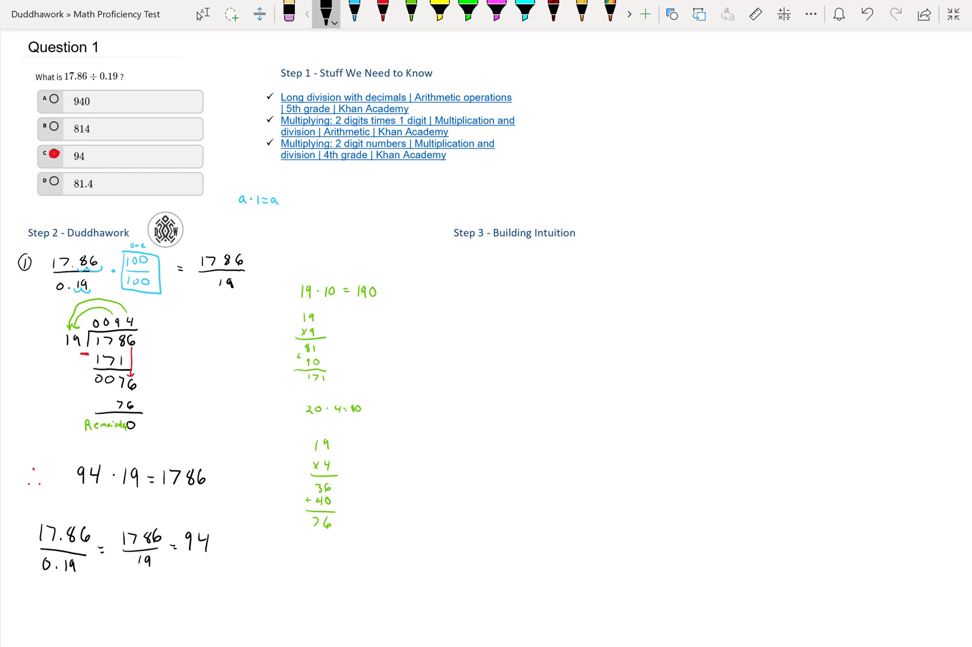
# Under Step 3, handwrite 17.86/0.19 and type 'How many times does 0.19 fit in 17.86?'
pyautogui.moveTo(476, 267)
pyautogui.mouseDown()
pyautogui.moveTo(476, 276)
pyautogui.moveTo(510, 259)
pyautogui.moveTo(525, 282)
pyautogui.moveTo(484, 290)
pyautogui.moveTo(510, 305)
pyautogui.mouseUp()
pyautogui.click(496, 271)
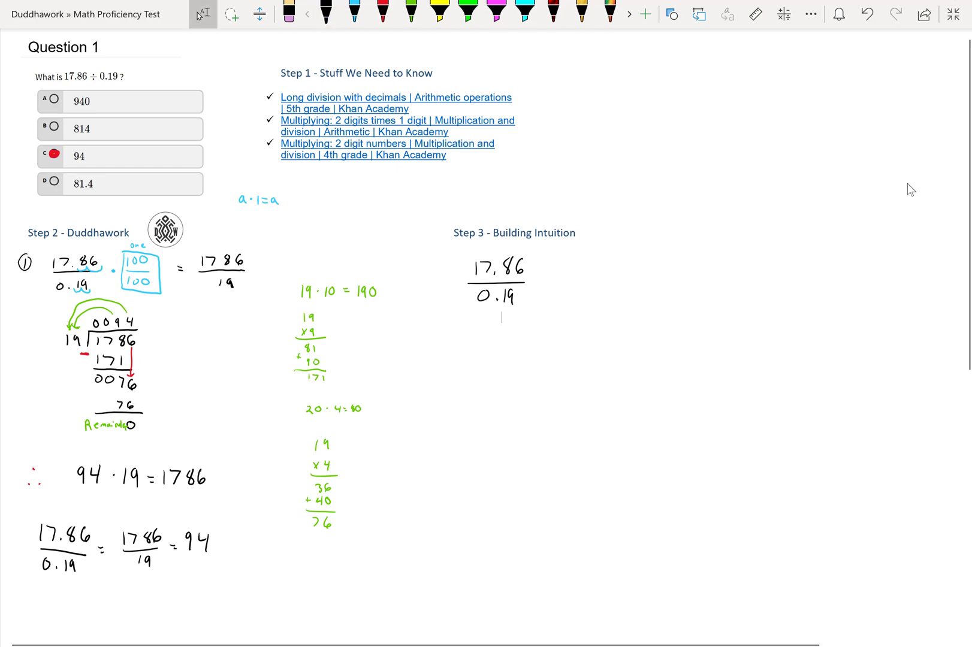
pyautogui.click(202, 14)
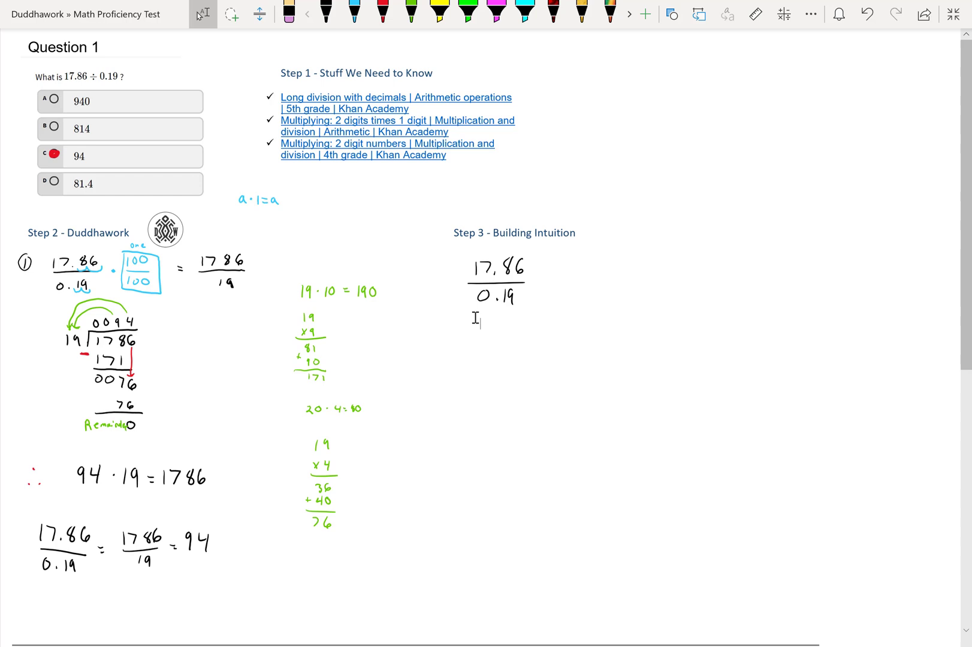
pyautogui.write('Ho ')
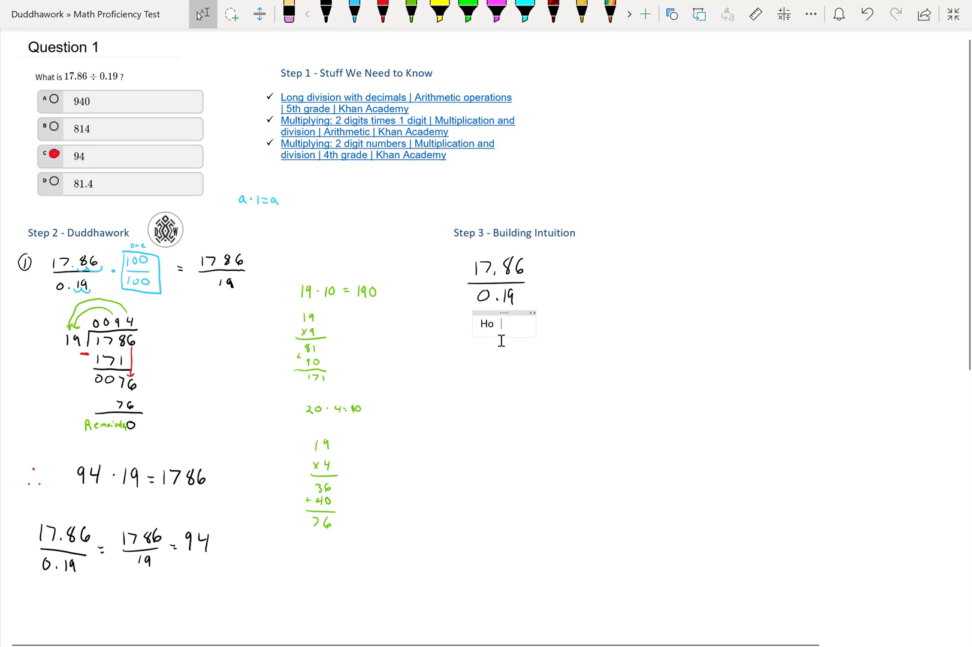
pyautogui.write('w many times does ')
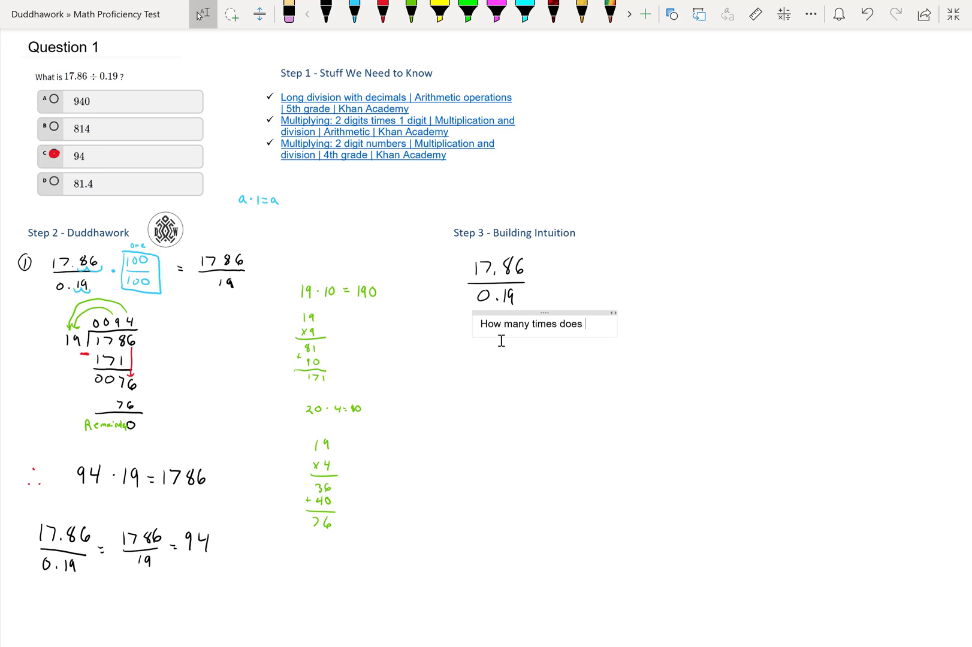
pyautogui.write('0.19 fit in')
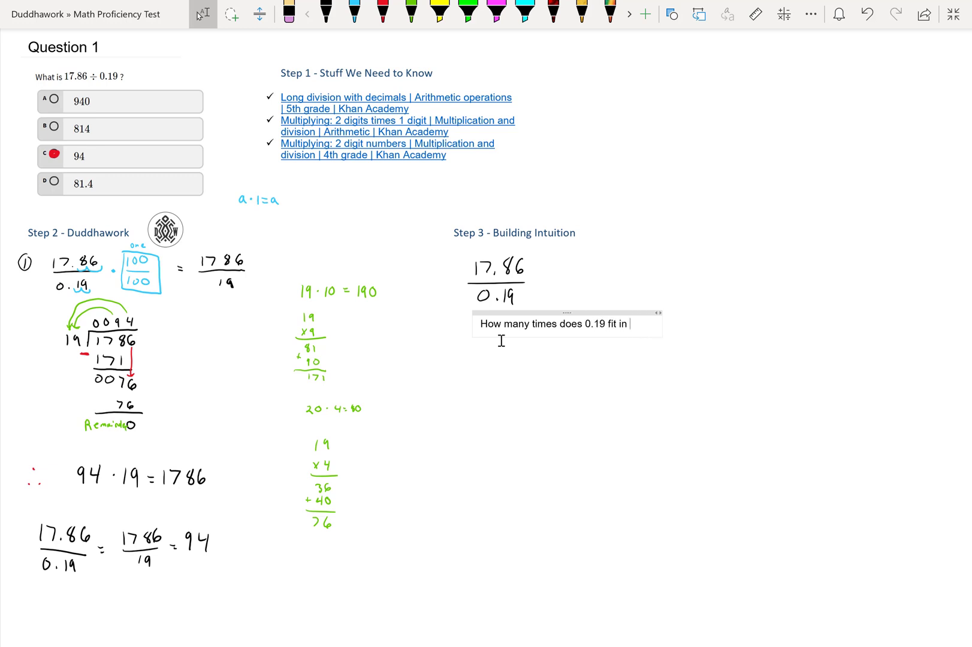
pyautogui.write(' 17.86?')
pyautogui.click(326, 13)
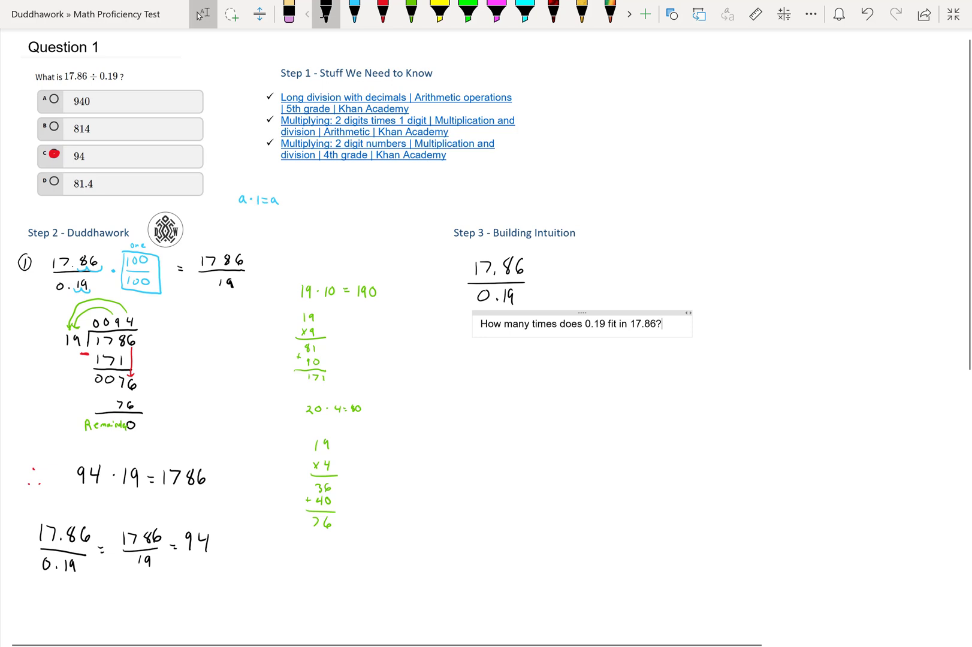
pyautogui.click(326, 13)
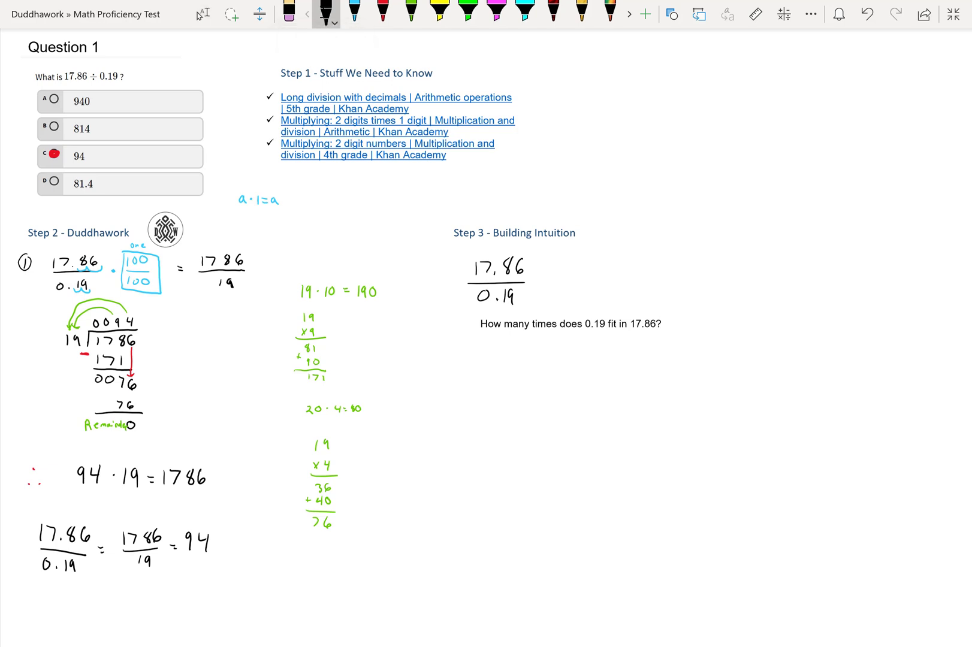
# Write 0.19 ≈ 0.20 = 1/5 below the question
pyautogui.moveTo(483, 347); pyautogui.dragTo(493, 356)
pyautogui.moveTo(503, 346)
pyautogui.mouseDown()
pyautogui.moveTo(499, 354)
pyautogui.moveTo(589, 353)
pyautogui.moveTo(580, 367)
pyautogui.moveTo(589, 356)
pyautogui.mouseUp()
pyautogui.click(537, 355)
# Draw a one-unit bar split into five fifths numbered 1–5, labelled 1 unit
pyautogui.moveTo(644, 342)
pyautogui.mouseDown()
pyautogui.moveTo(641, 360)
pyautogui.moveTo(706, 356)
pyautogui.moveTo(705, 344)
pyautogui.moveTo(633, 341)
pyautogui.moveTo(646, 359)
pyautogui.moveTo(662, 344)
pyautogui.moveTo(663, 356)
pyautogui.moveTo(690, 358)
pyautogui.mouseUp()
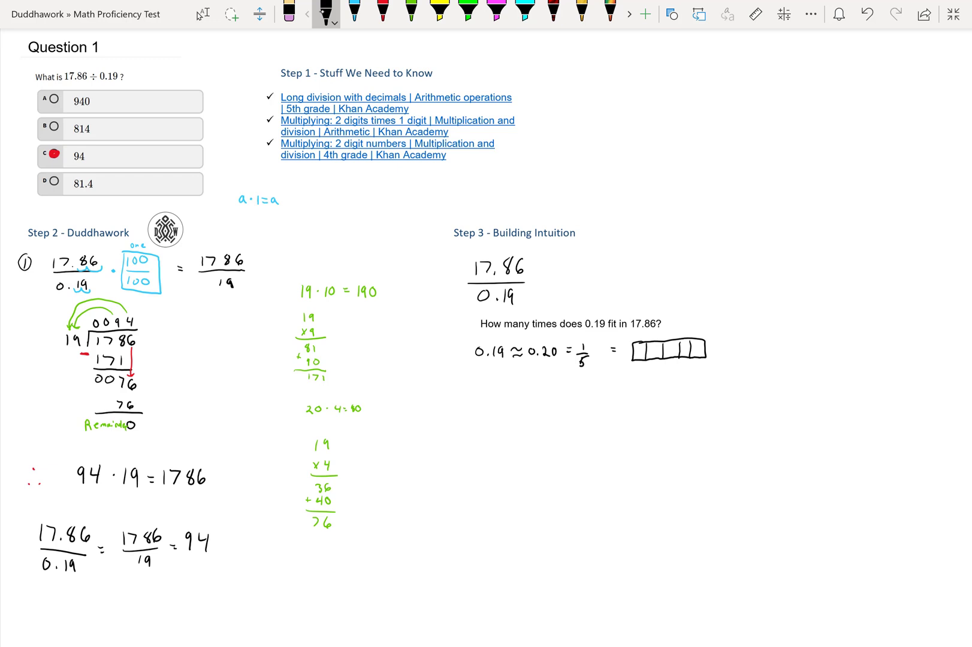
pyautogui.moveTo(638, 328); pyautogui.dragTo(687, 334)
pyautogui.moveTo(681, 325); pyautogui.dragTo(696, 325)
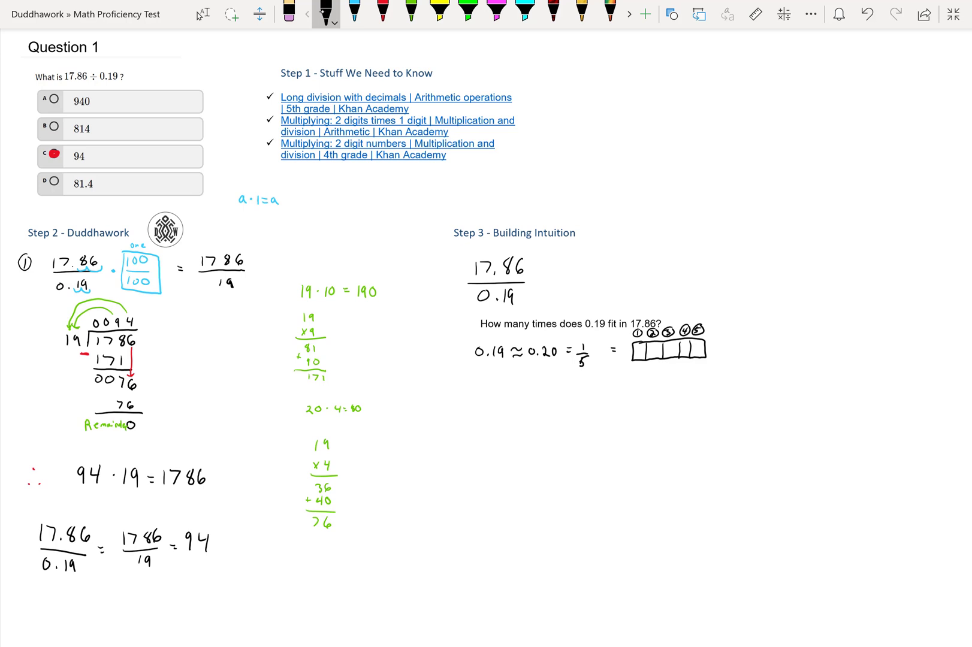
pyautogui.moveTo(646, 372); pyautogui.dragTo(692, 377)
pyautogui.moveTo(477, 397); pyautogui.dragTo(477, 409)
# Undo the stray stroke and write ≈18 units with 5 fifths each
pyautogui.click(325, 11)
pyautogui.hotkey('ctrl', 'z')
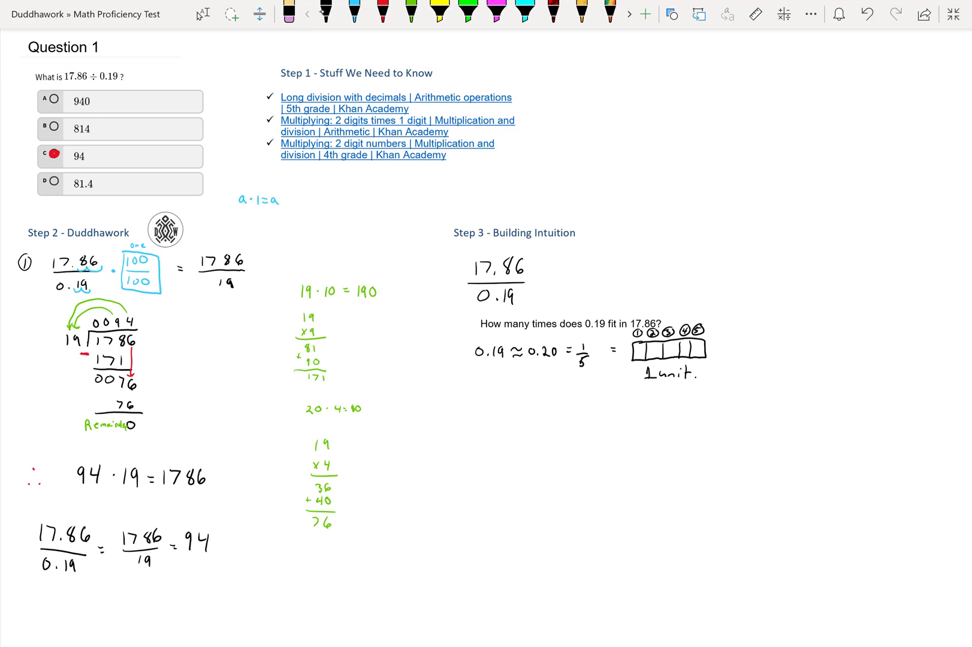
pyautogui.click(324, 11)
pyautogui.moveTo(474, 407); pyautogui.dragTo(489, 405)
pyautogui.moveTo(475, 413); pyautogui.dragTo(490, 411)
pyautogui.moveTo(497, 402)
pyautogui.mouseDown()
pyautogui.moveTo(496, 412)
pyautogui.moveTo(545, 412)
pyautogui.mouseUp()
pyautogui.moveTo(539, 402); pyautogui.dragTo(549, 401)
pyautogui.moveTo(555, 402)
pyautogui.mouseDown()
pyautogui.moveTo(552, 410)
pyautogui.moveTo(604, 408)
pyautogui.mouseUp()
pyautogui.moveTo(608, 396)
pyautogui.mouseDown()
pyautogui.moveTo(629, 399)
pyautogui.moveTo(628, 410)
pyautogui.moveTo(657, 407)
pyautogui.mouseUp()
pyautogui.moveTo(665, 398); pyautogui.dragTo(667, 409)
pyautogui.moveTo(656, 402); pyautogui.dragTo(693, 408)
pyautogui.moveTo(700, 404); pyautogui.dragTo(708, 408)
pyautogui.moveTo(711, 396); pyautogui.dragTo(717, 409)
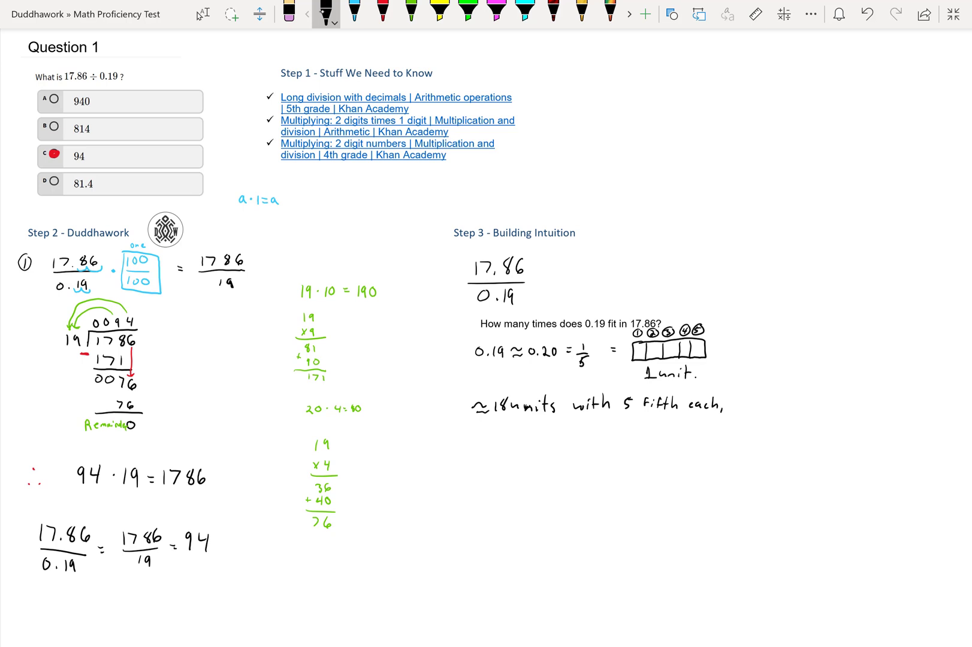
# Multiply 18 × 5 as 40 + 50 = 90 and begin writing fit beside it
pyautogui.moveTo(496, 439)
pyautogui.mouseDown()
pyautogui.moveTo(493, 452)
pyautogui.moveTo(507, 446)
pyautogui.moveTo(500, 472)
pyautogui.mouseUp()
pyautogui.moveTo(501, 464); pyautogui.dragTo(493, 472)
pyautogui.moveTo(510, 462)
pyautogui.mouseDown()
pyautogui.moveTo(504, 474)
pyautogui.moveTo(524, 477)
pyautogui.mouseUp()
pyautogui.moveTo(492, 488); pyautogui.dragTo(500, 495)
pyautogui.moveTo(498, 488)
pyautogui.mouseDown()
pyautogui.moveTo(496, 500)
pyautogui.moveTo(510, 489)
pyautogui.moveTo(479, 506)
pyautogui.mouseUp()
pyautogui.moveTo(495, 512)
pyautogui.mouseDown()
pyautogui.moveTo(494, 521)
pyautogui.moveTo(509, 513)
pyautogui.moveTo(523, 525)
pyautogui.moveTo(496, 541)
pyautogui.mouseUp()
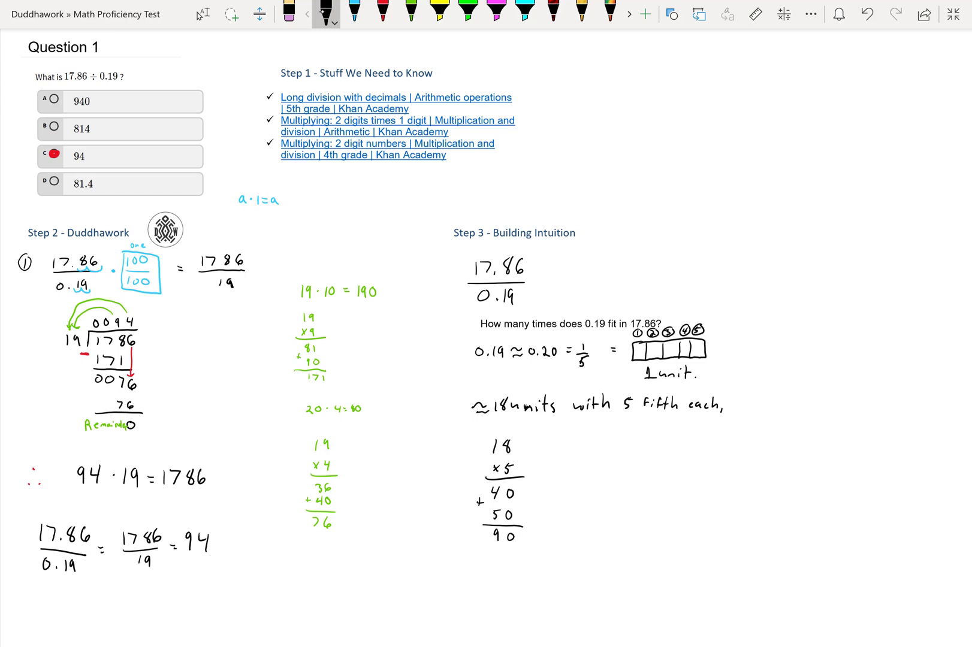
pyautogui.moveTo(586, 489)
pyautogui.mouseDown()
pyautogui.moveTo(603, 474)
pyautogui.moveTo(606, 488)
pyautogui.moveTo(652, 477)
pyautogui.moveTo(659, 490)
pyautogui.moveTo(670, 477)
pyautogui.moveTo(697, 489)
pyautogui.mouseUp()
# Finish the note 'fit ≈ 90 times' and cross out answers A (940) and B (814) in red
pyautogui.moveTo(699, 489); pyautogui.dragTo(725, 489)
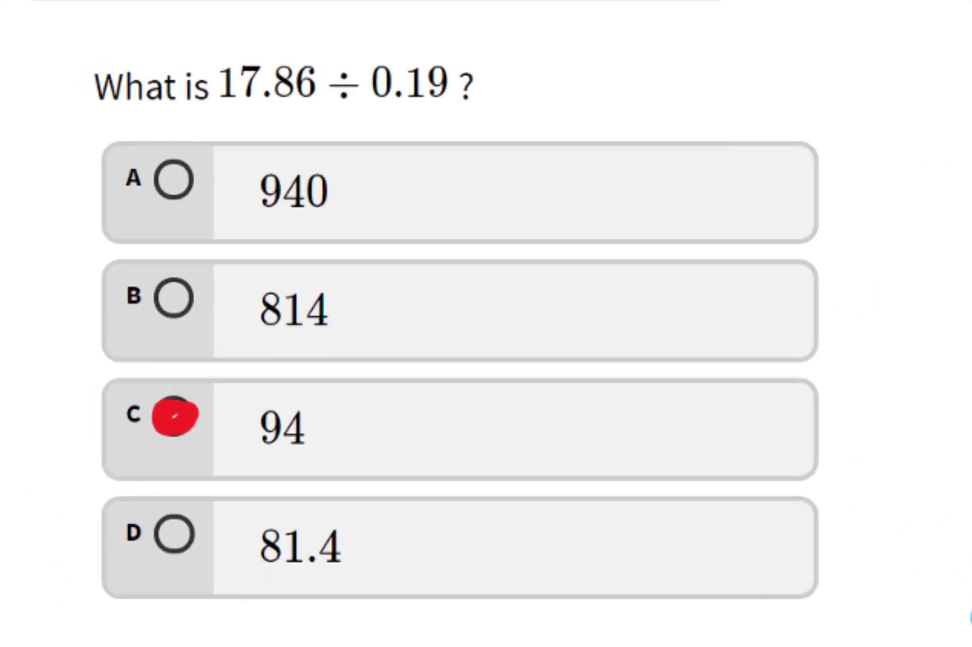
pyautogui.moveTo(713, 170); pyautogui.dragTo(738, 229)
pyautogui.moveTo(743, 174); pyautogui.dragTo(699, 228)
pyautogui.moveTo(710, 277); pyautogui.dragTo(735, 334)
pyautogui.moveTo(745, 286); pyautogui.dragTo(703, 339)
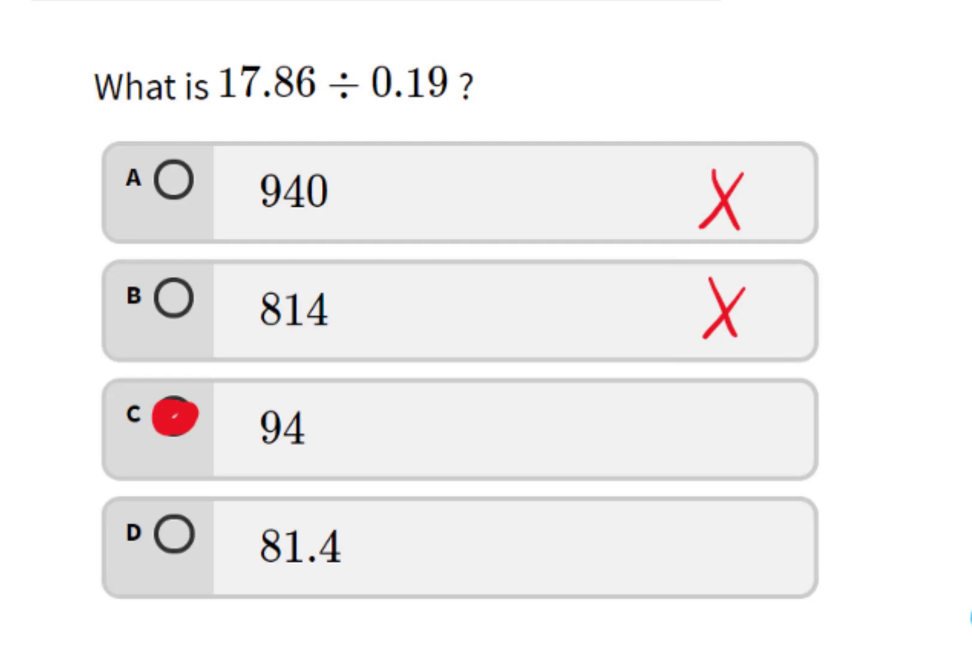
# Tick answer C (94) in red and draw an arrow linking it to D (81.4)
pyautogui.moveTo(730, 432)
pyautogui.mouseDown()
pyautogui.moveTo(733, 447)
pyautogui.moveTo(772, 402)
pyautogui.moveTo(819, 506)
pyautogui.moveTo(792, 573)
pyautogui.moveTo(845, 565)
pyautogui.mouseUp()
pyautogui.moveTo(776, 467); pyautogui.dragTo(787, 431)
pyautogui.moveTo(801, 435); pyautogui.dragTo(837, 450)
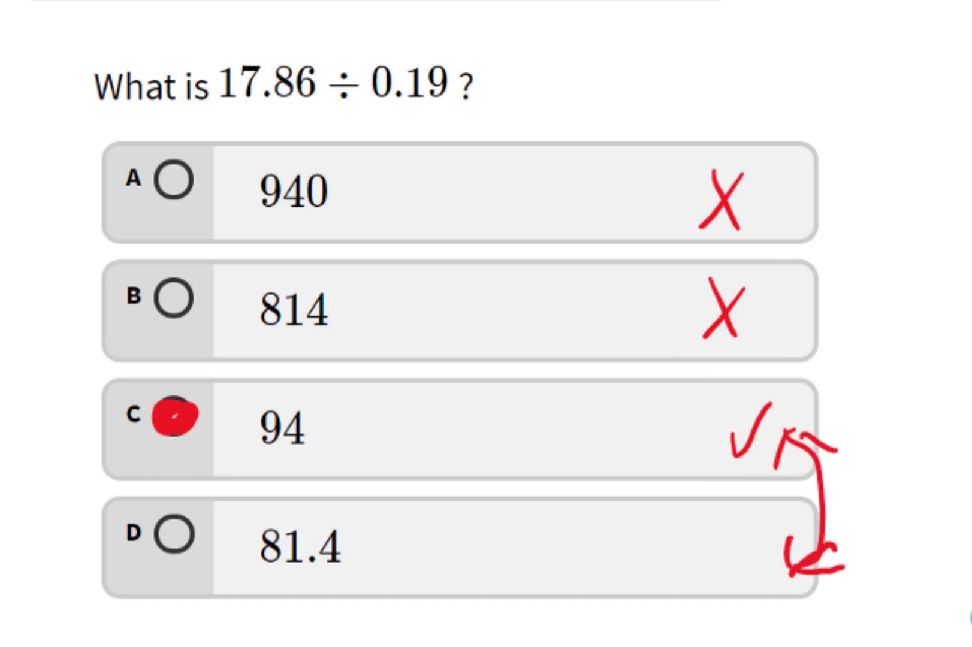